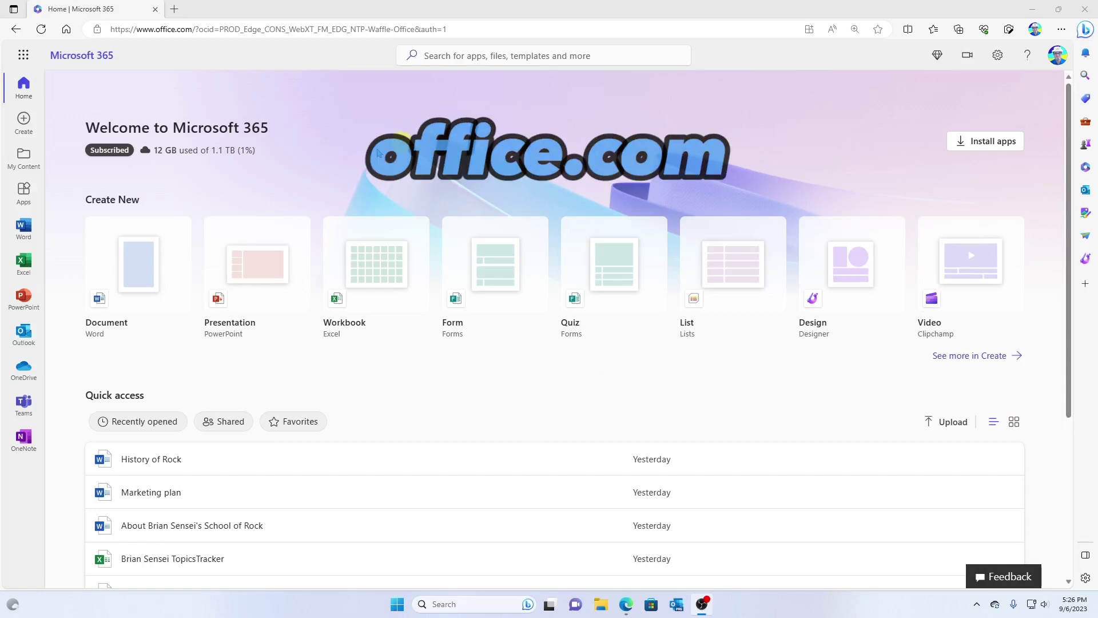
- Scroll through the School of Rock document, which shows a 79% Editor score
scroll(326, 161, down, 4)
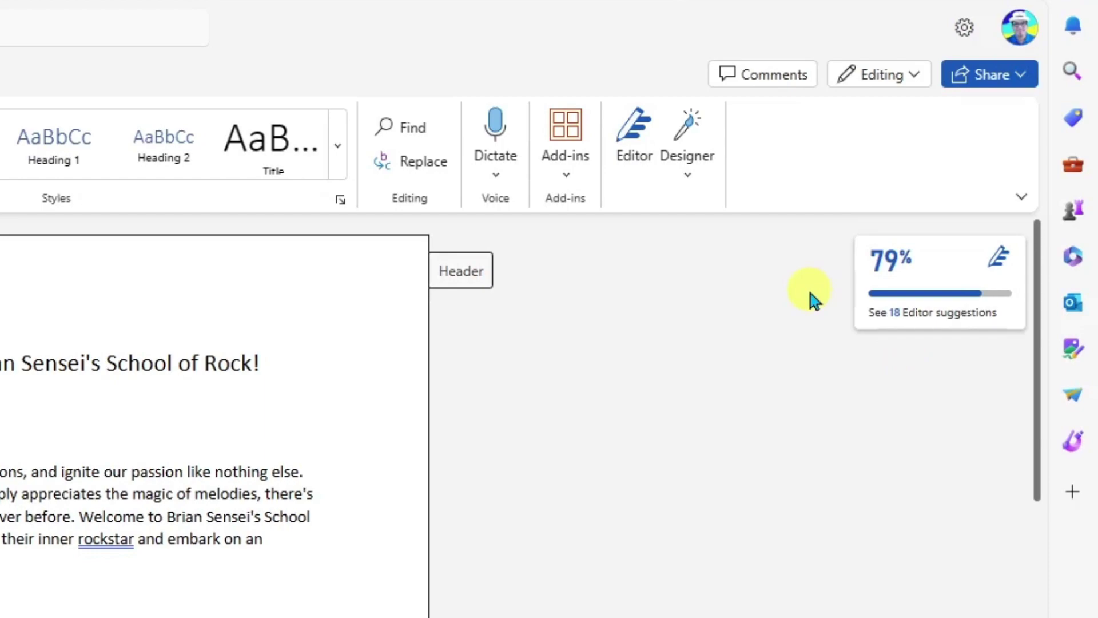
- In the Editor pane's Spelling review, correct 'sucess' to 'success', raising the score to 81%
click(942, 282)
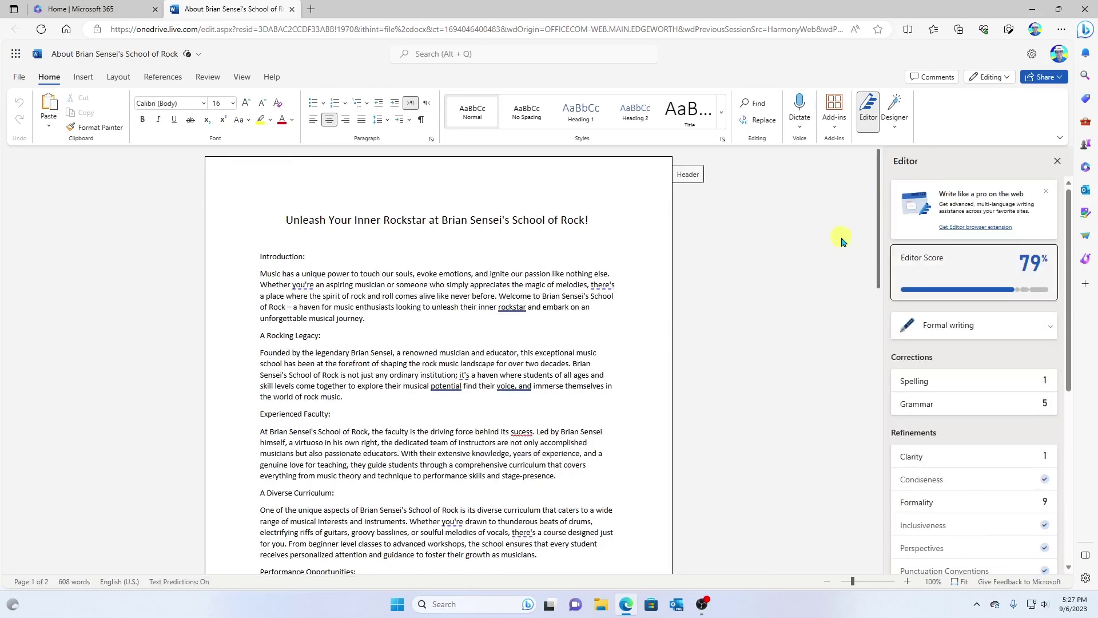
scroll(840, 240, down, 2)
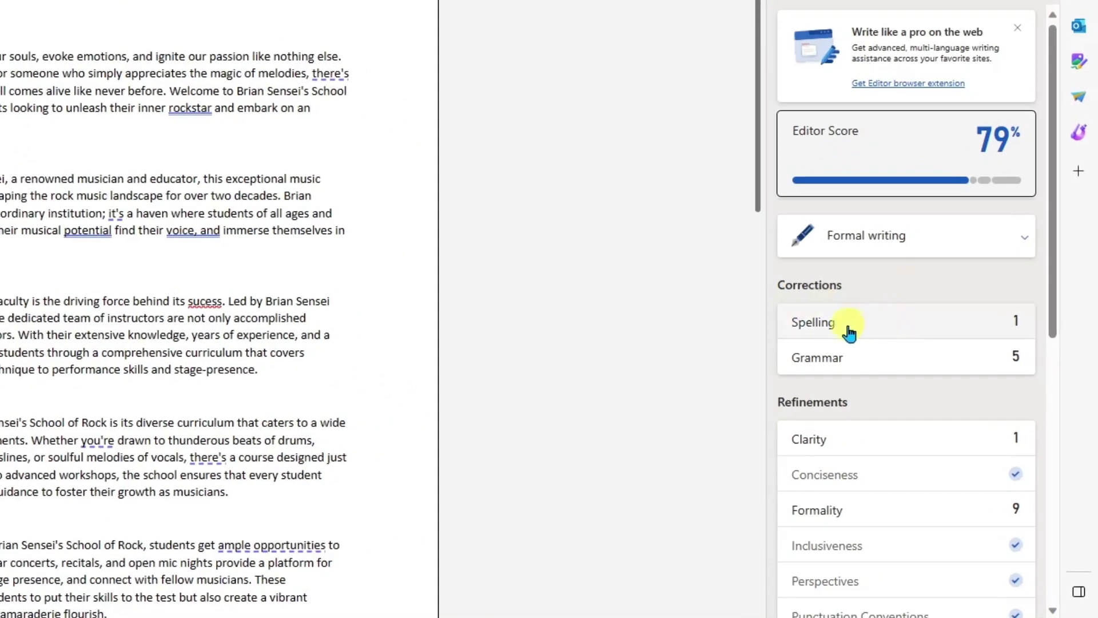
click(890, 333)
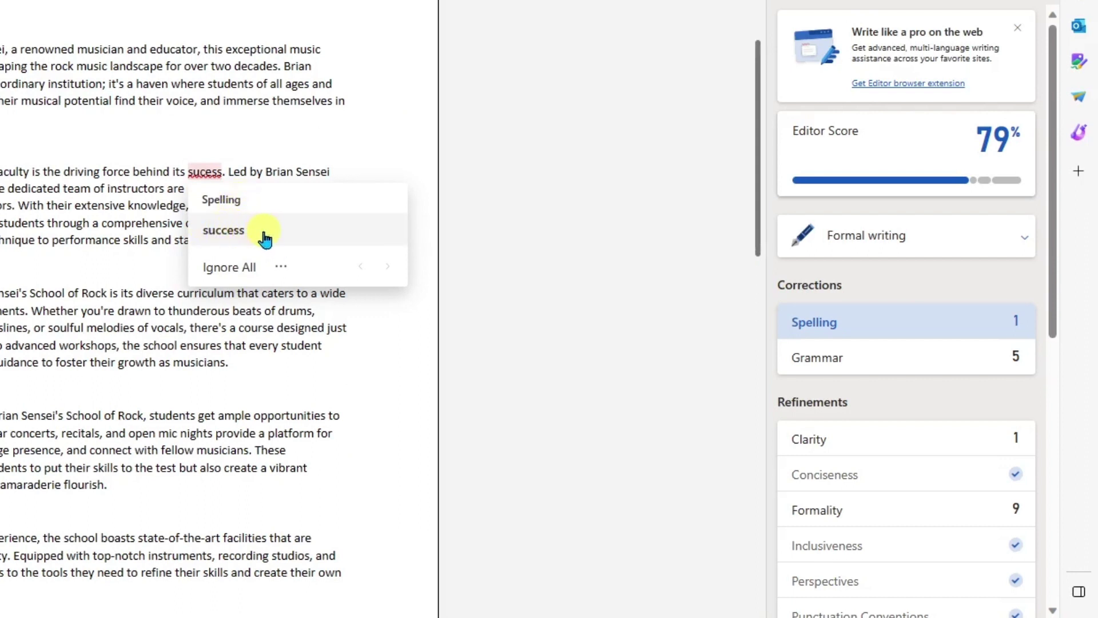
click(233, 231)
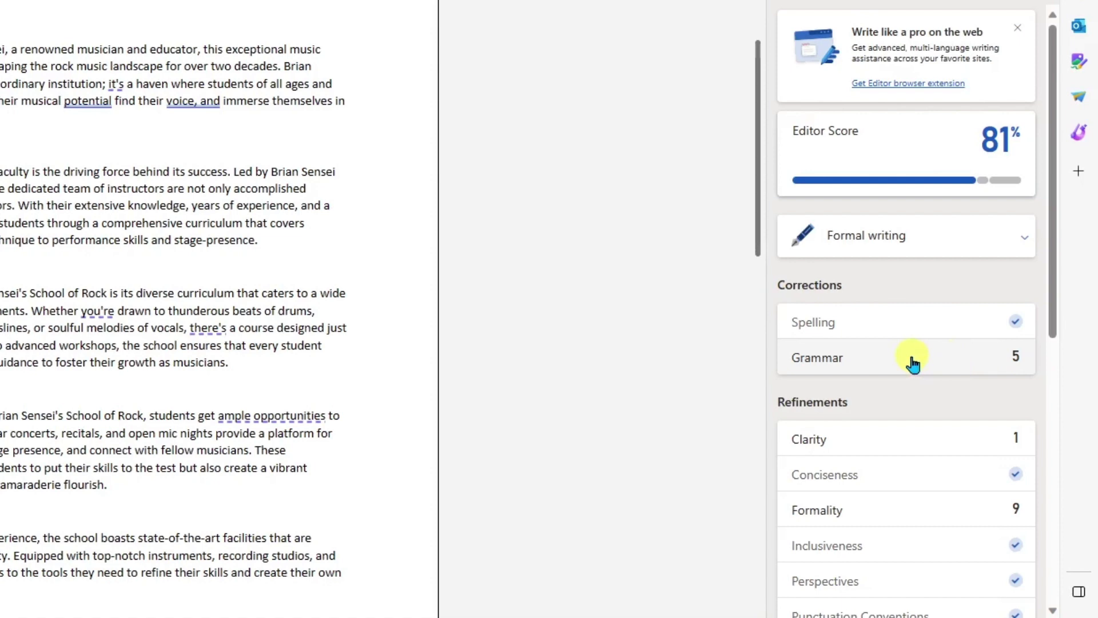
- Fix grammar: drop the comma after 'voice', keep 'up-to-date', split both 'rockstar', comma after 'potential'
click(913, 363)
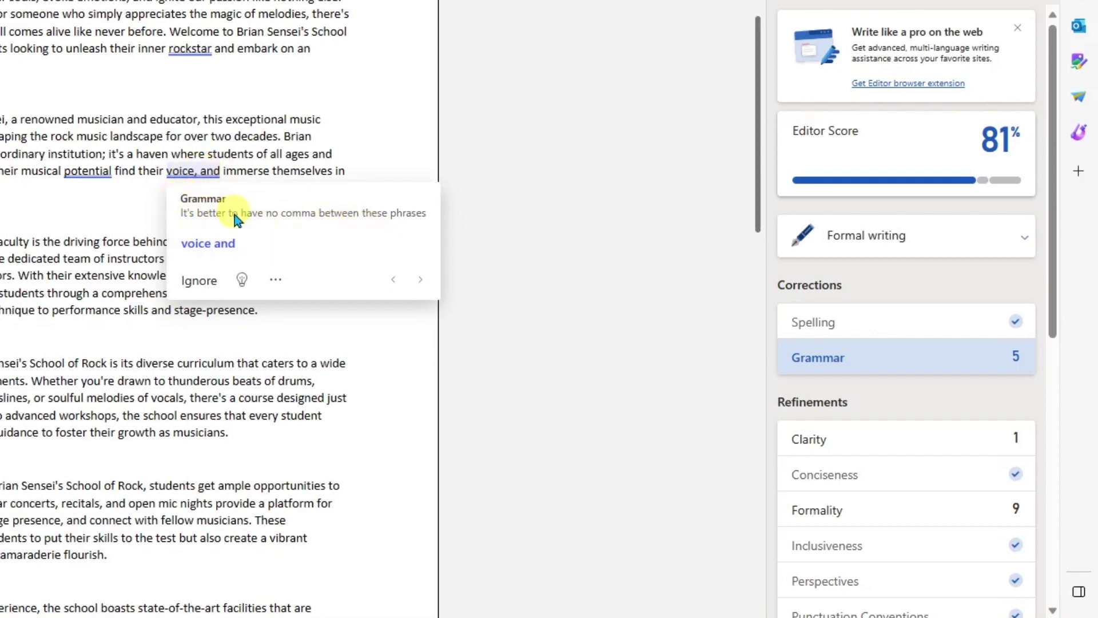
click(240, 254)
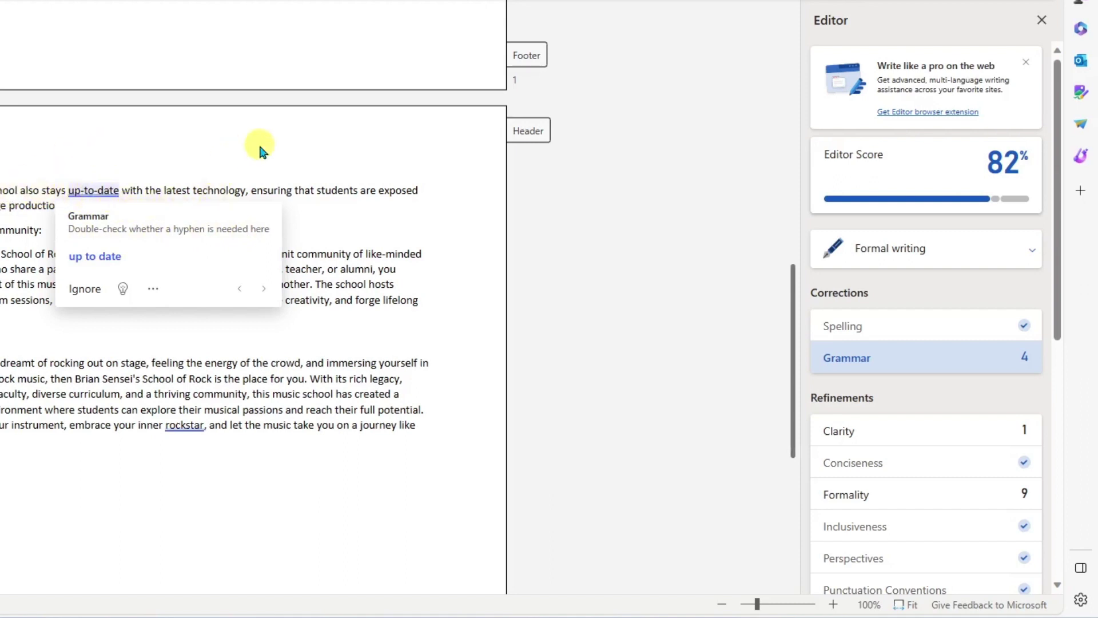
click(86, 289)
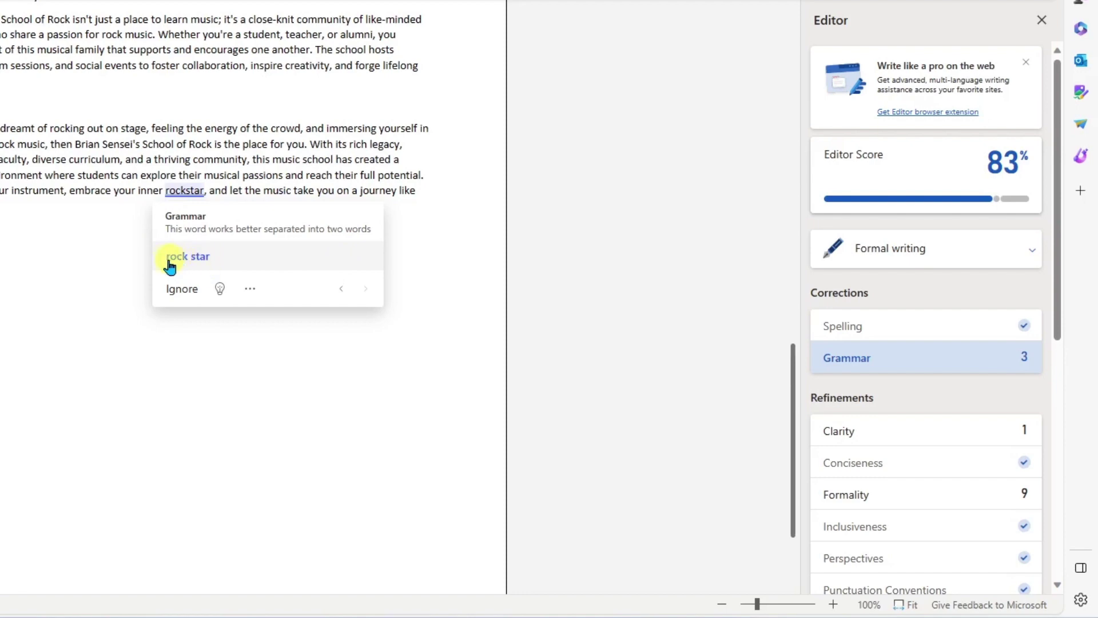
click(186, 256)
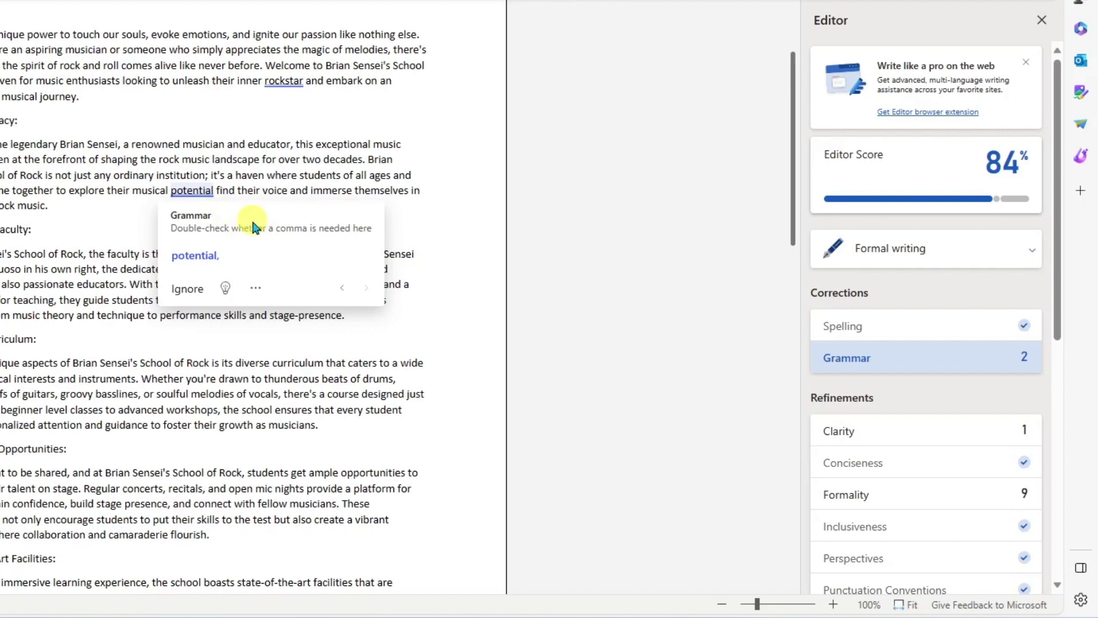
click(207, 262)
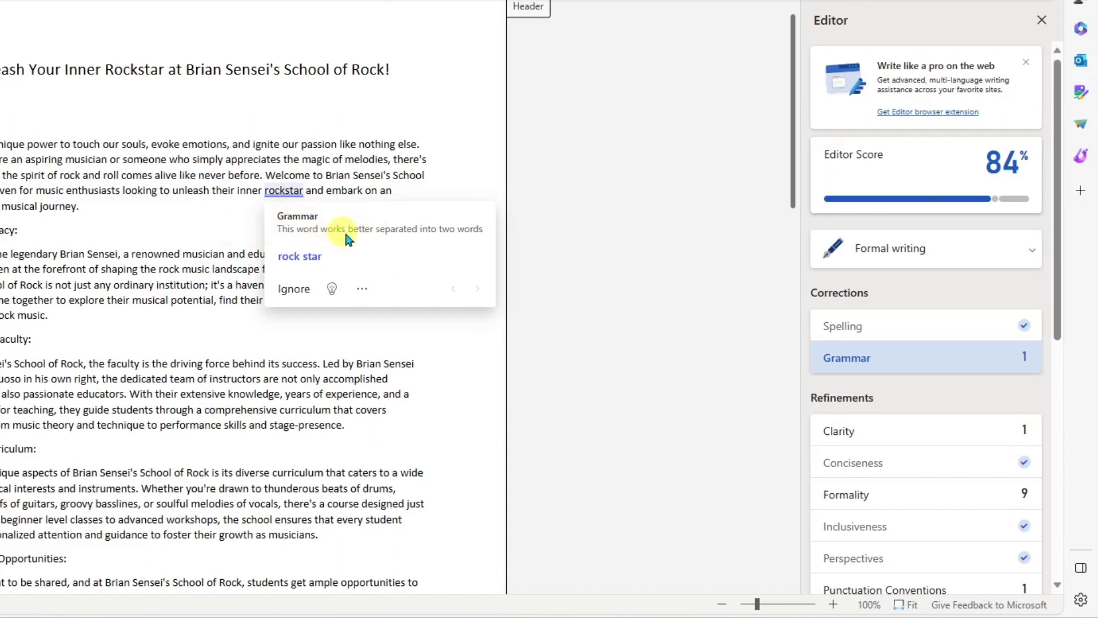
click(296, 260)
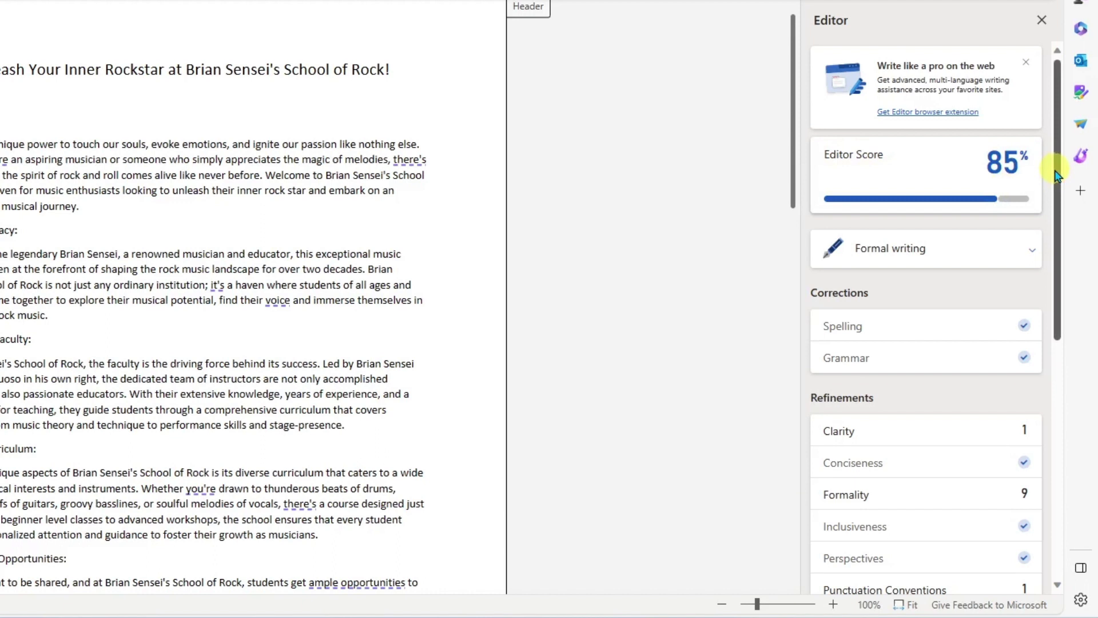
- Ignore the Clarity suggestion on 'showcase' and bring up the Formality review of 9 issues
drag(1054, 166, 1055, 367)
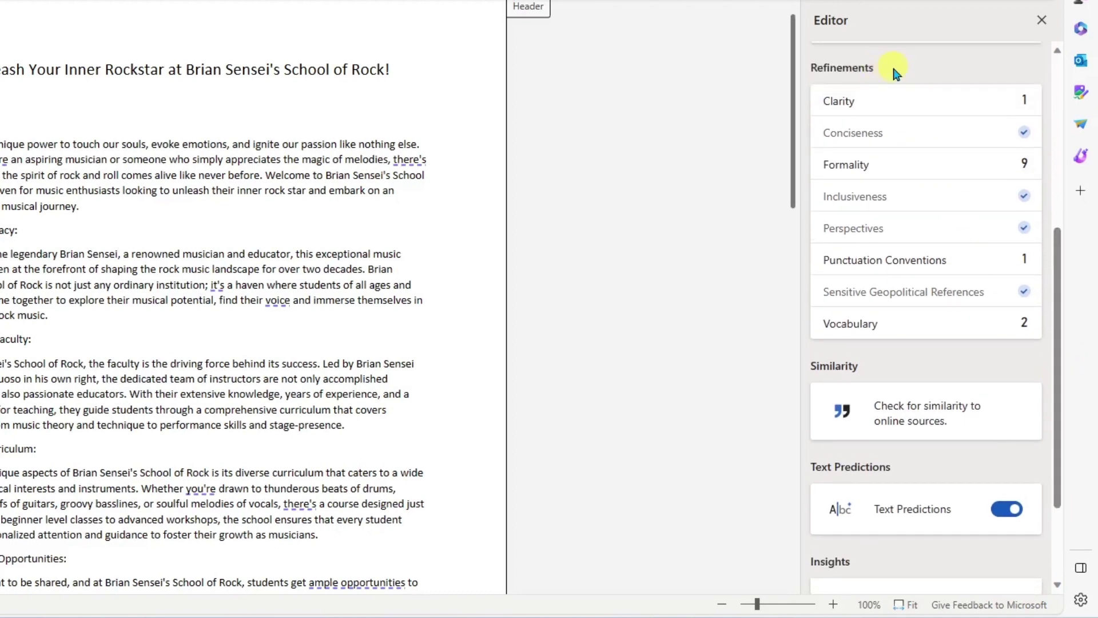
click(881, 109)
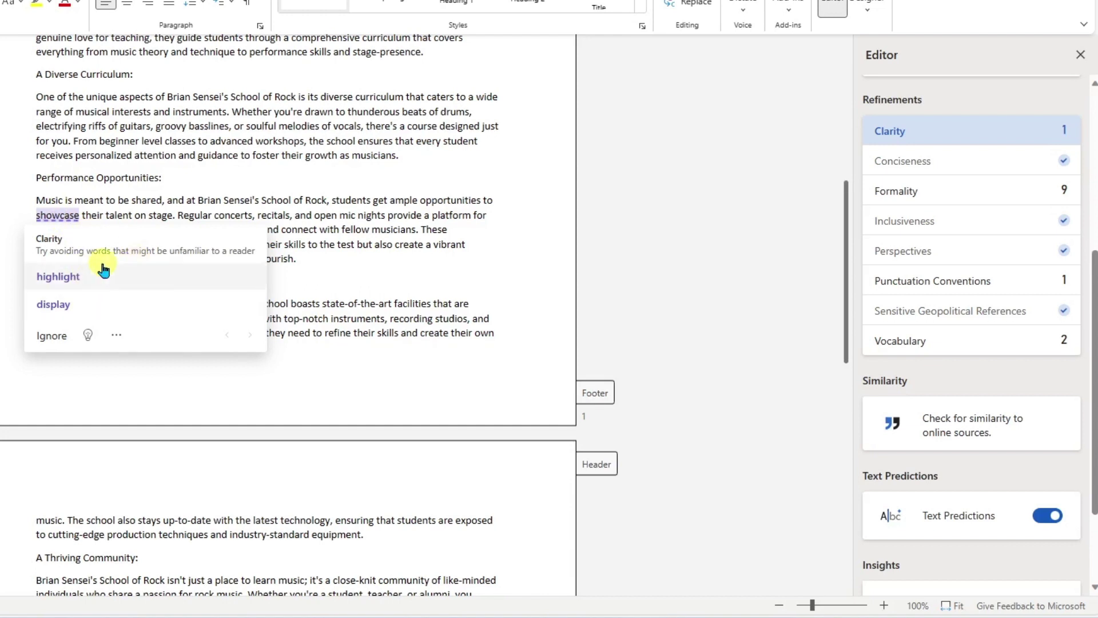
click(55, 338)
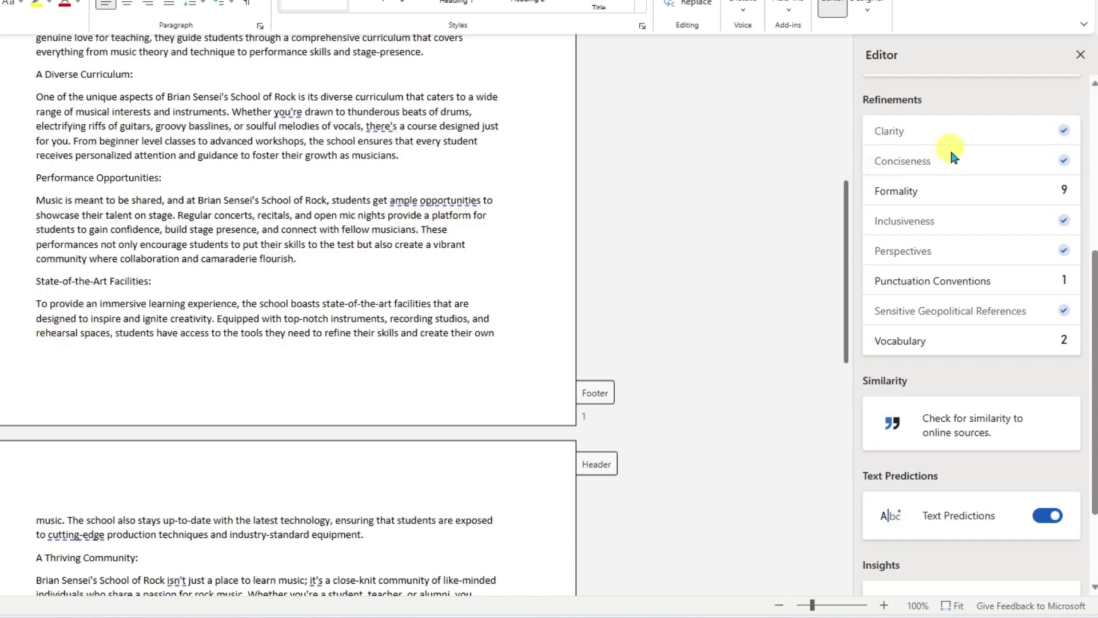
click(943, 187)
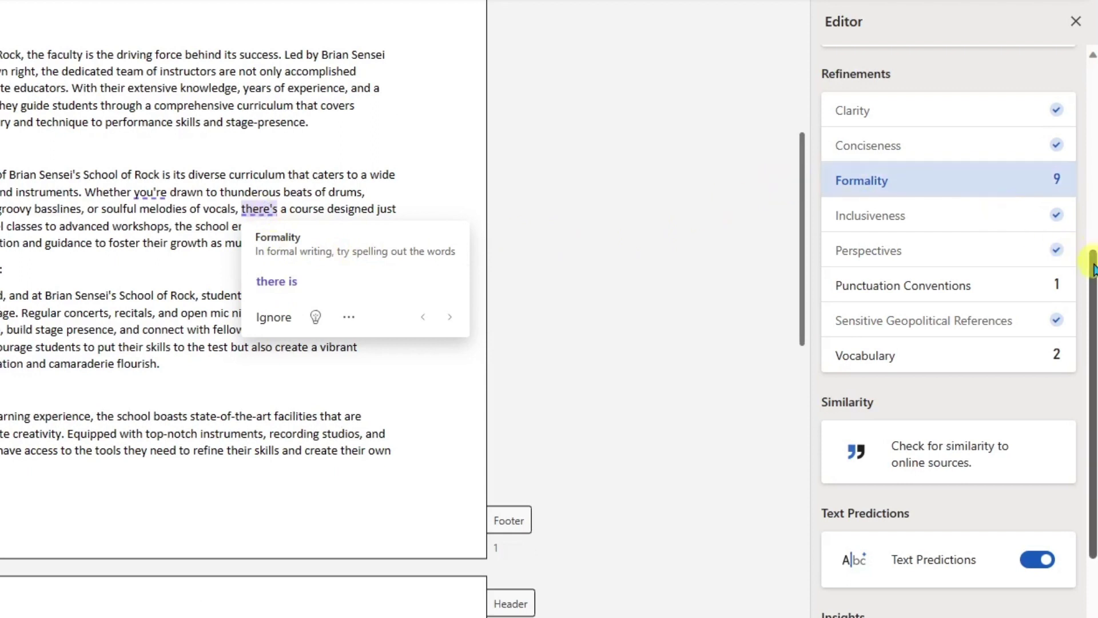
- Set the Editor writing style to Casual
drag(1093, 268, 1084, 128)
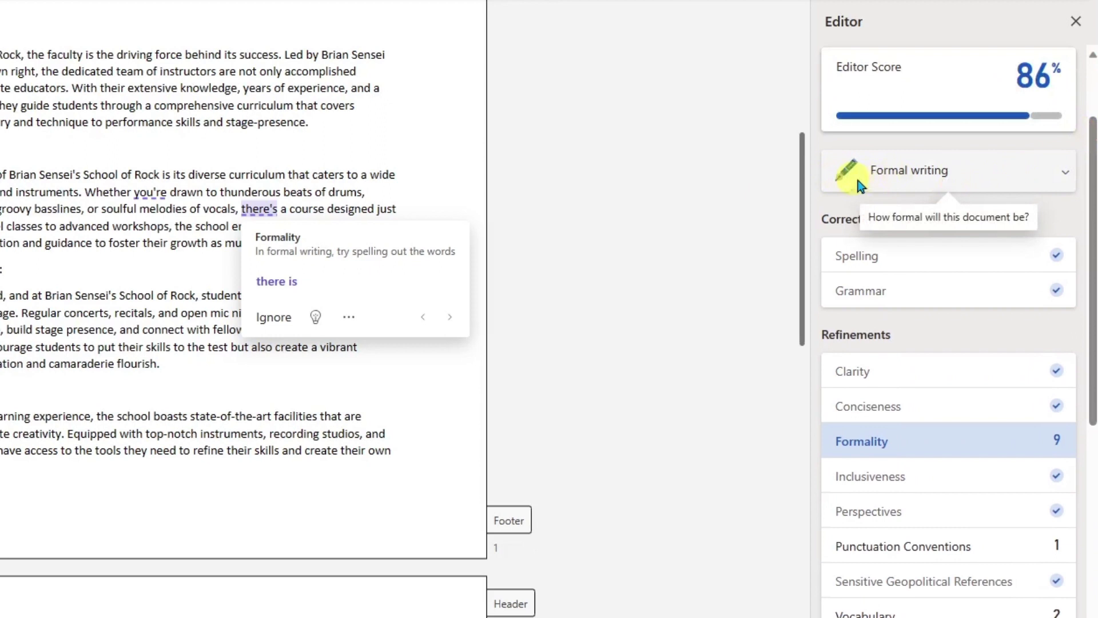
click(1064, 174)
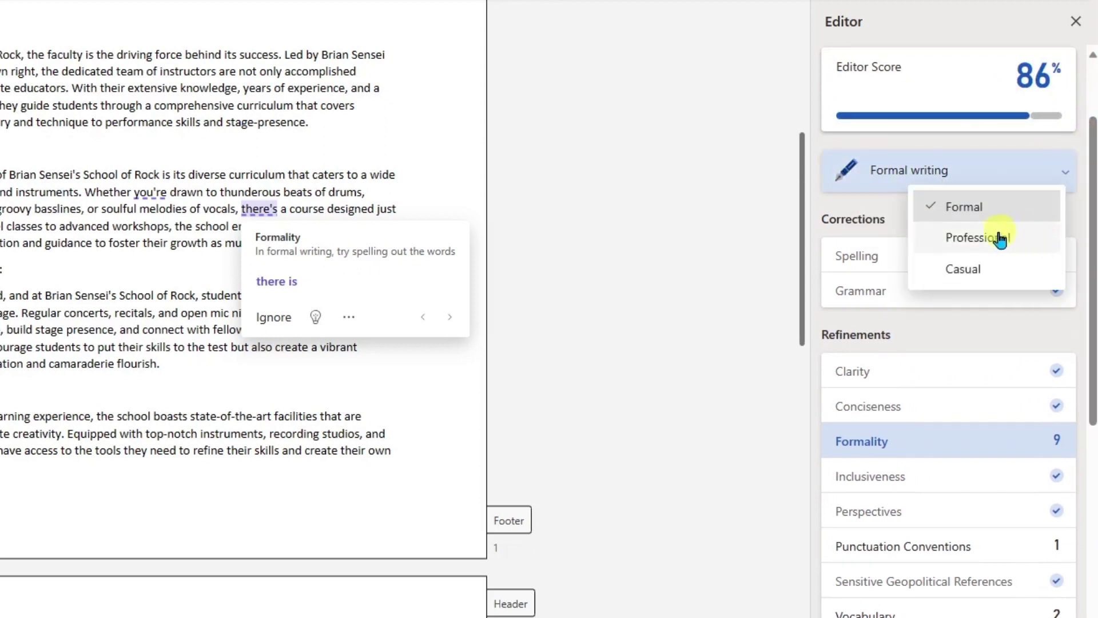
click(965, 270)
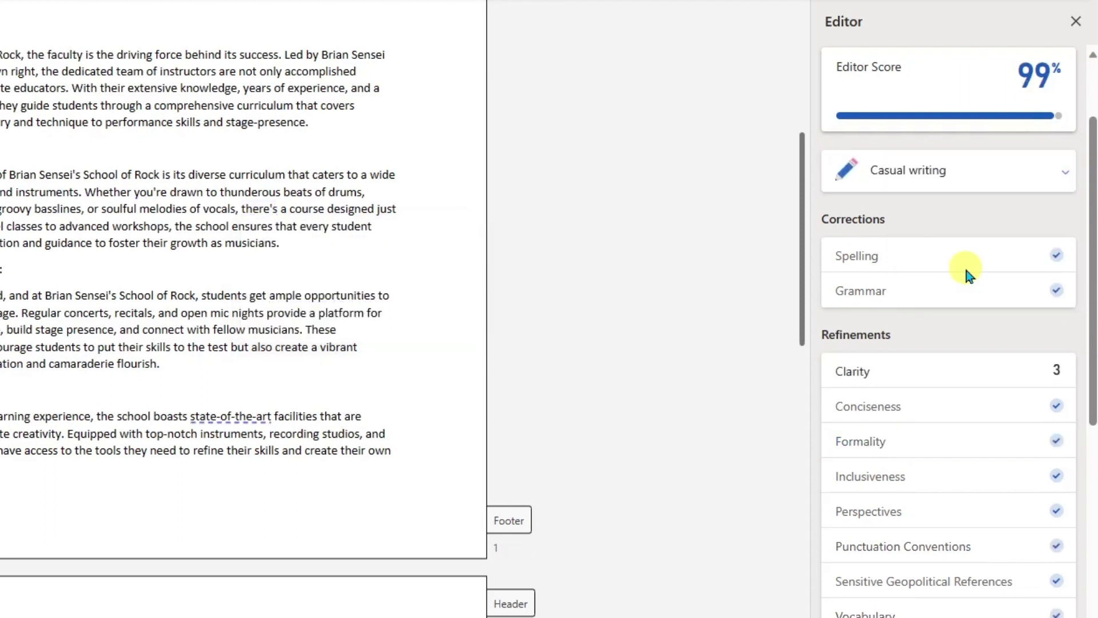
- Change the Editor writing style to Professional, lifting the score to 97%
mouse_move(1052, 91)
scroll(445, 297, up, 7)
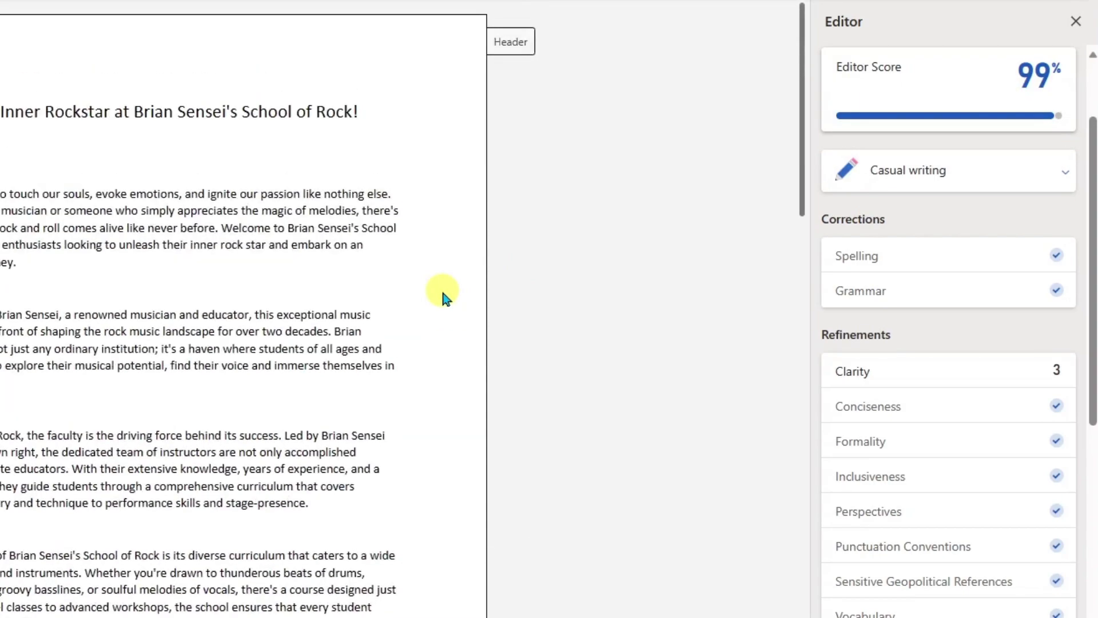
scroll(445, 297, down, 14)
scroll(445, 298, up, 7)
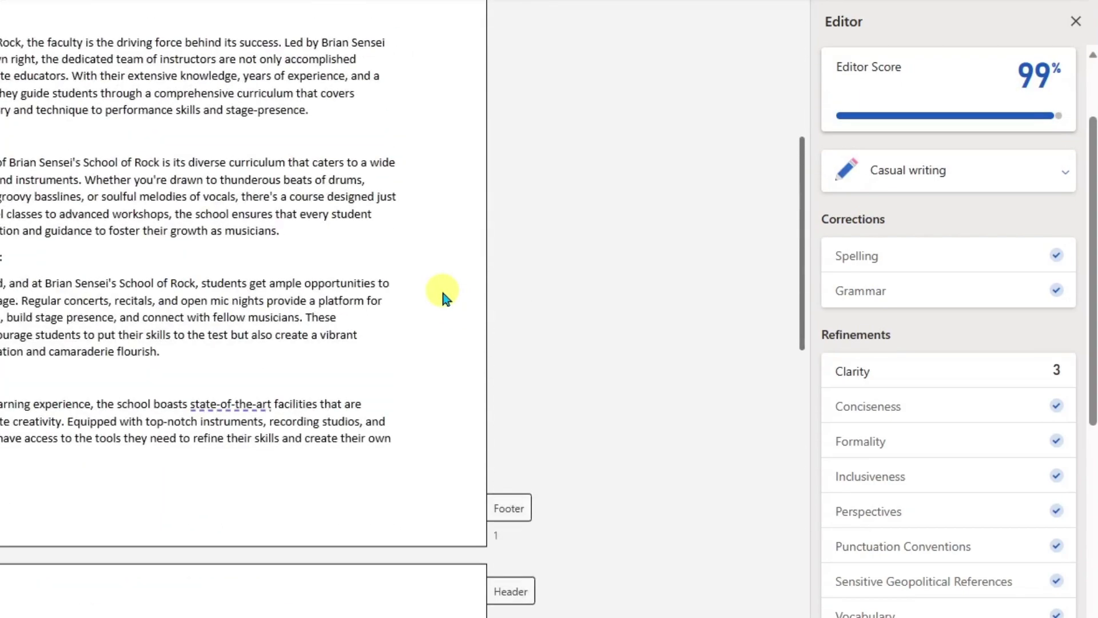
scroll(445, 297, up, 4)
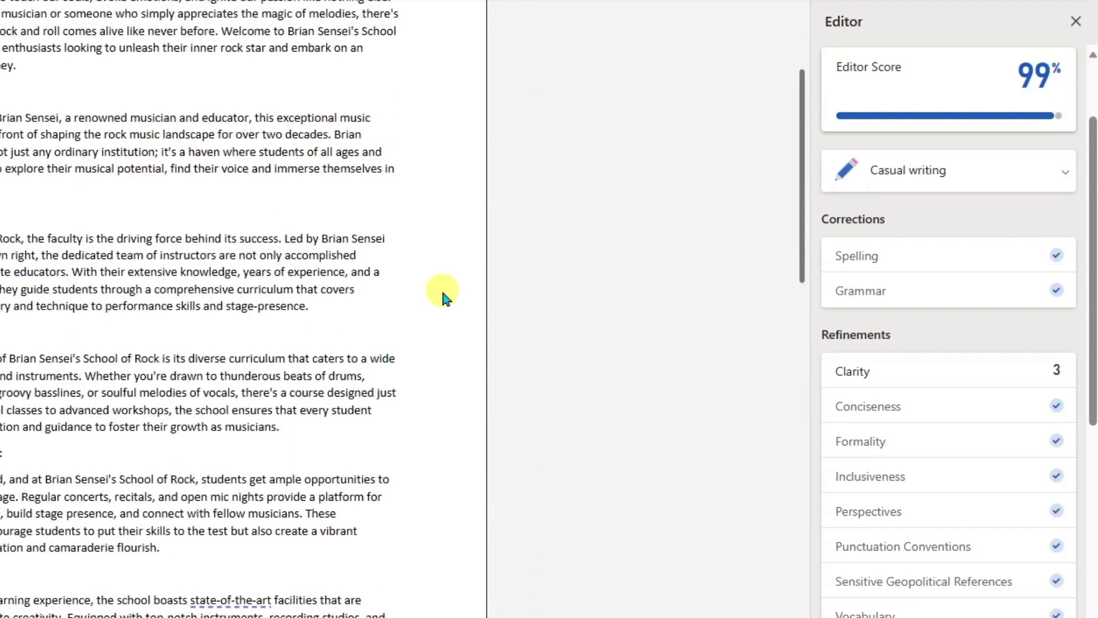
scroll(445, 297, up, 4)
click(1064, 174)
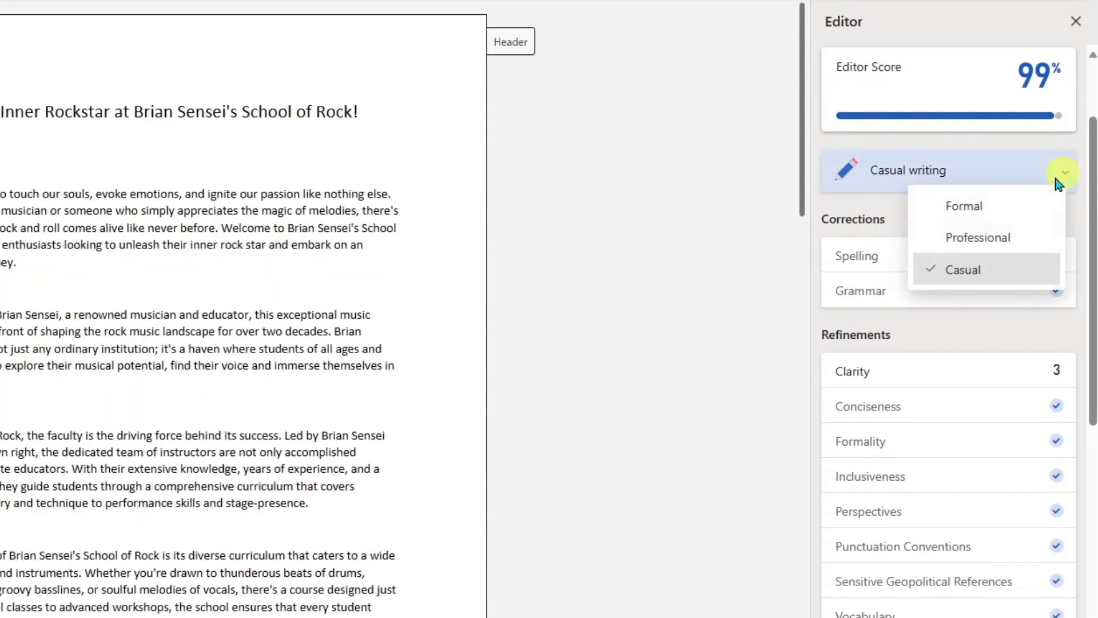
click(998, 240)
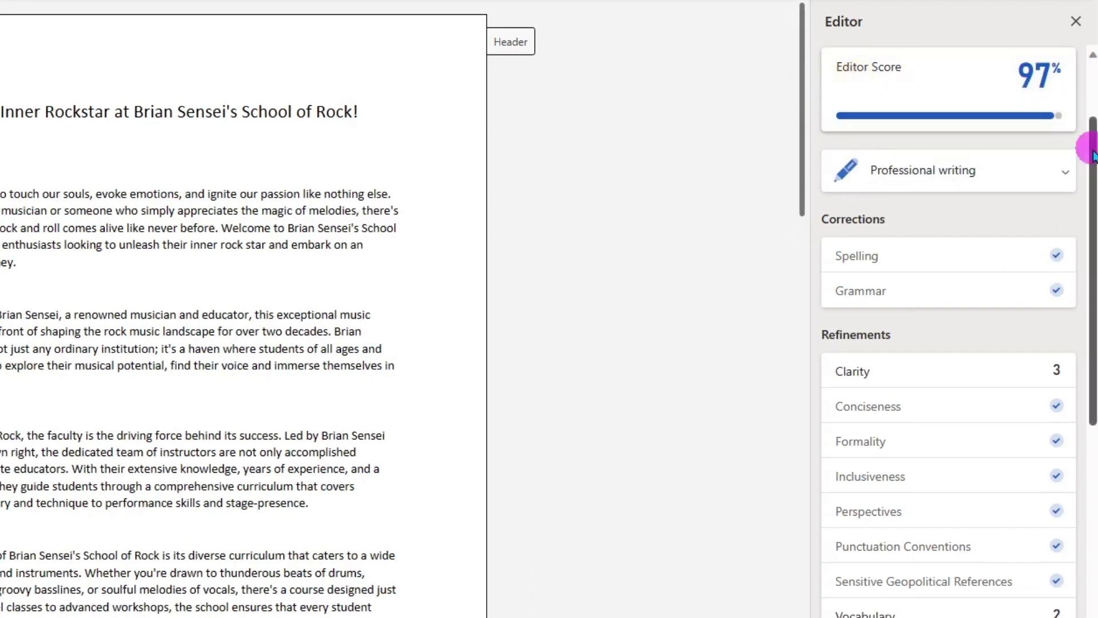
drag(1093, 153, 1091, 302)
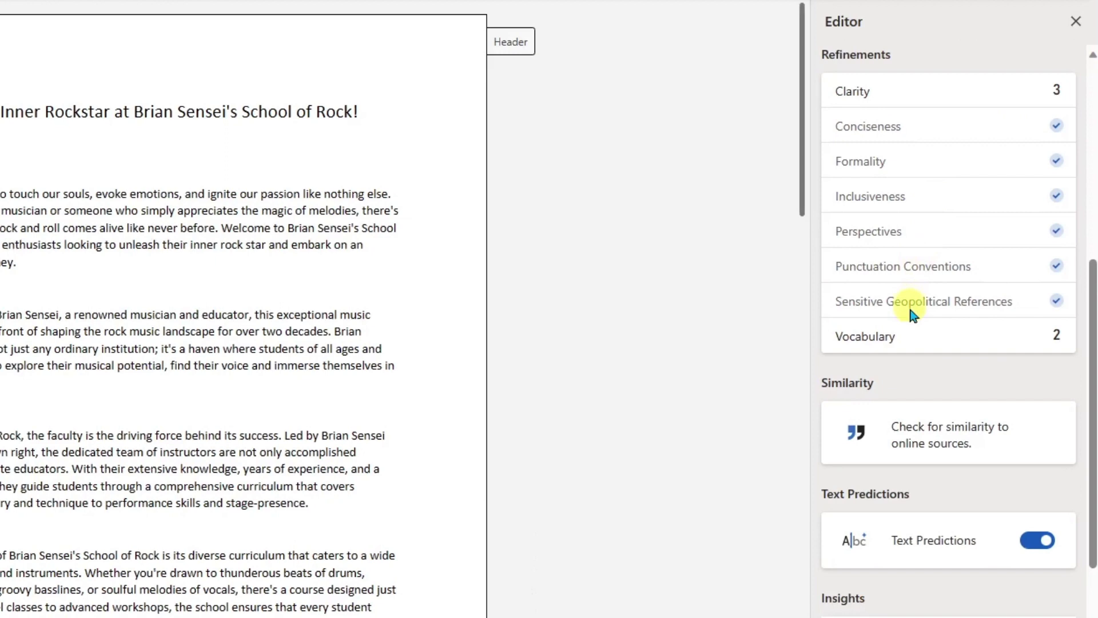
- Ignore the Vocabulary suggestion for 'ample opportunities', leaving one Vocabulary issue
click(933, 338)
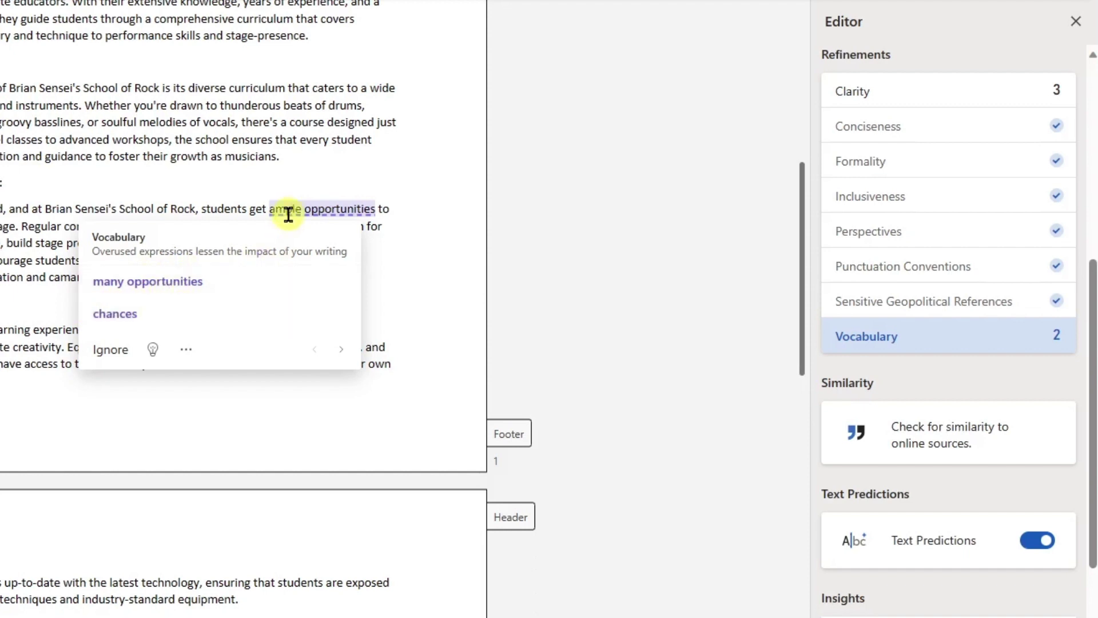
click(110, 357)
drag(1089, 318, 1089, 389)
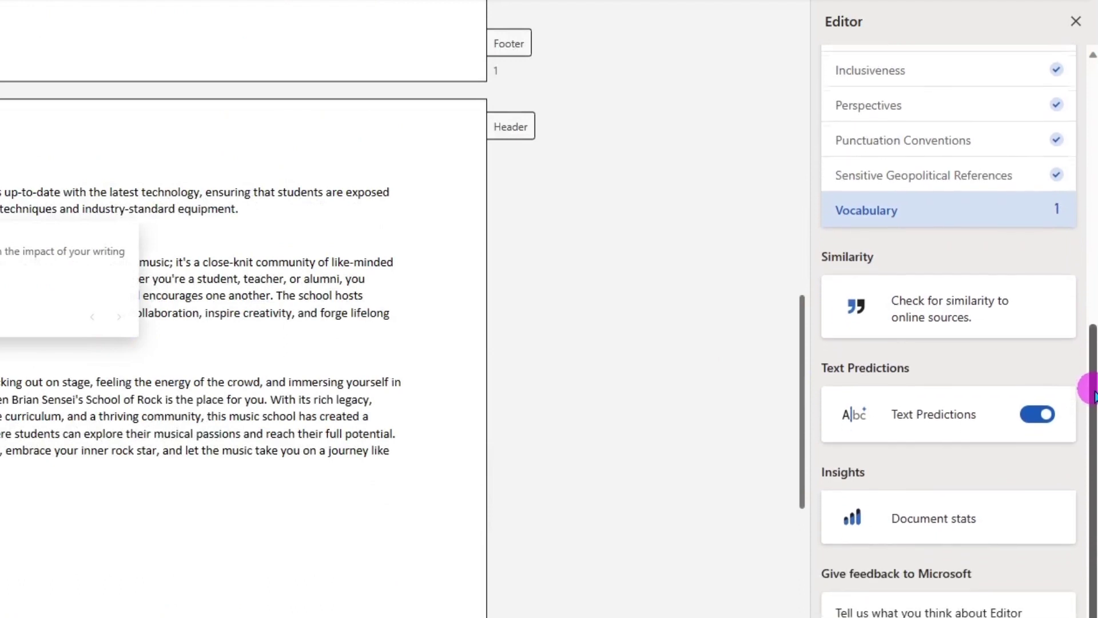
click(929, 523)
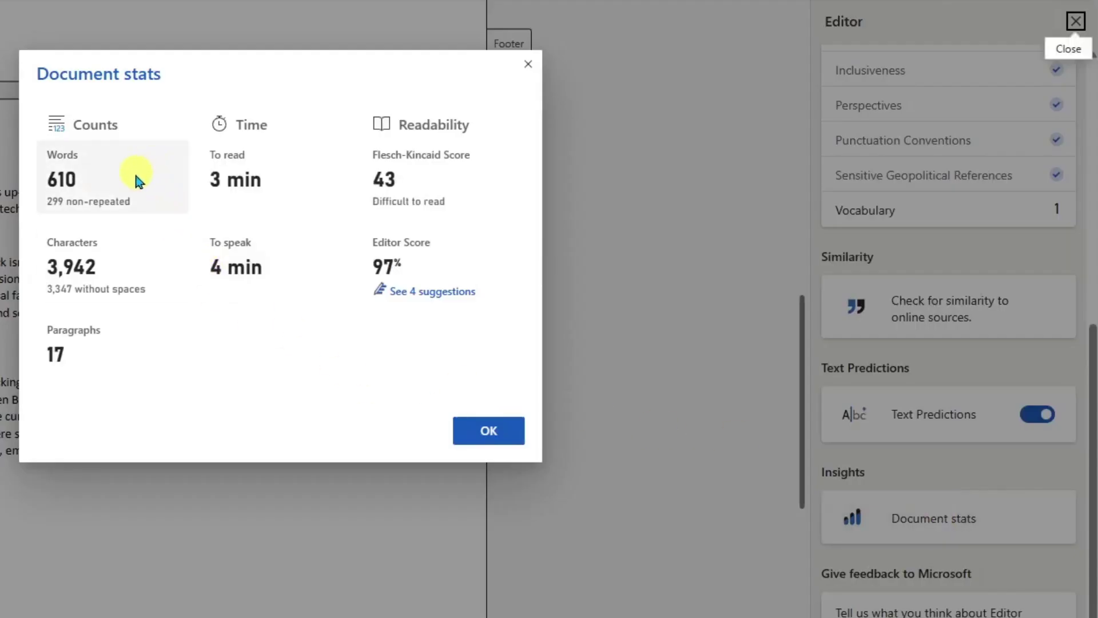
mouse_move(161, 290)
mouse_move(269, 191)
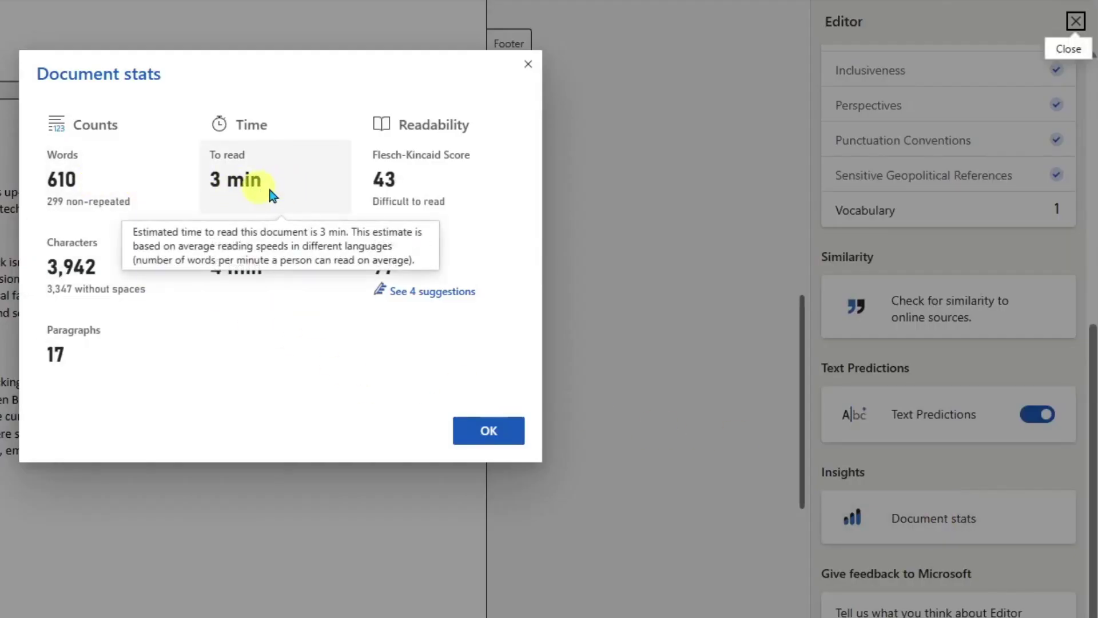
mouse_move(411, 184)
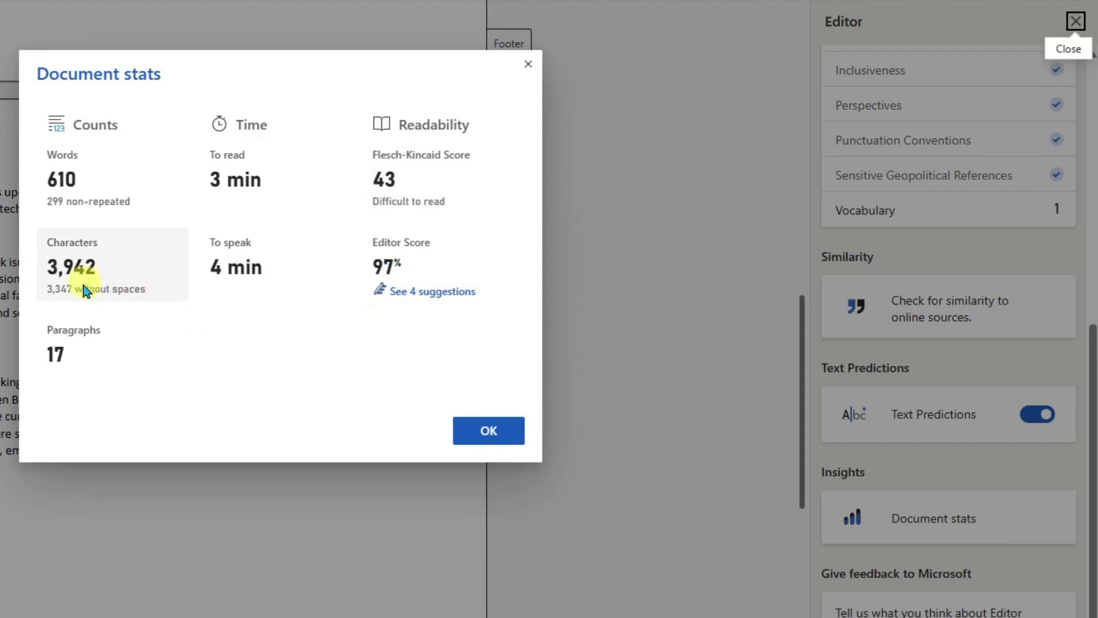
mouse_move(125, 288)
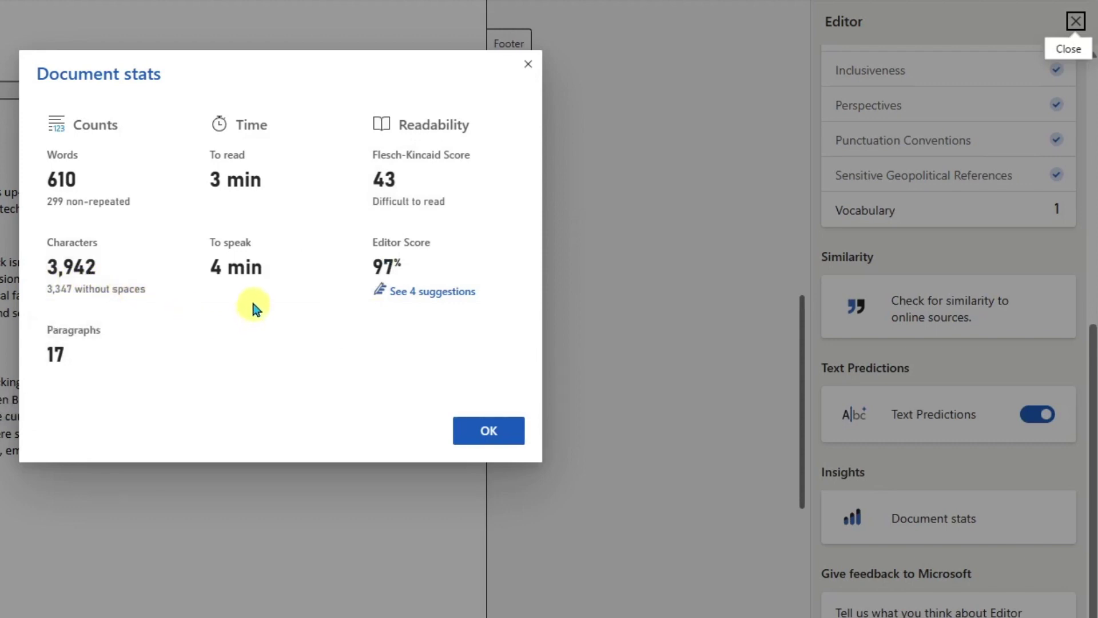
mouse_move(285, 264)
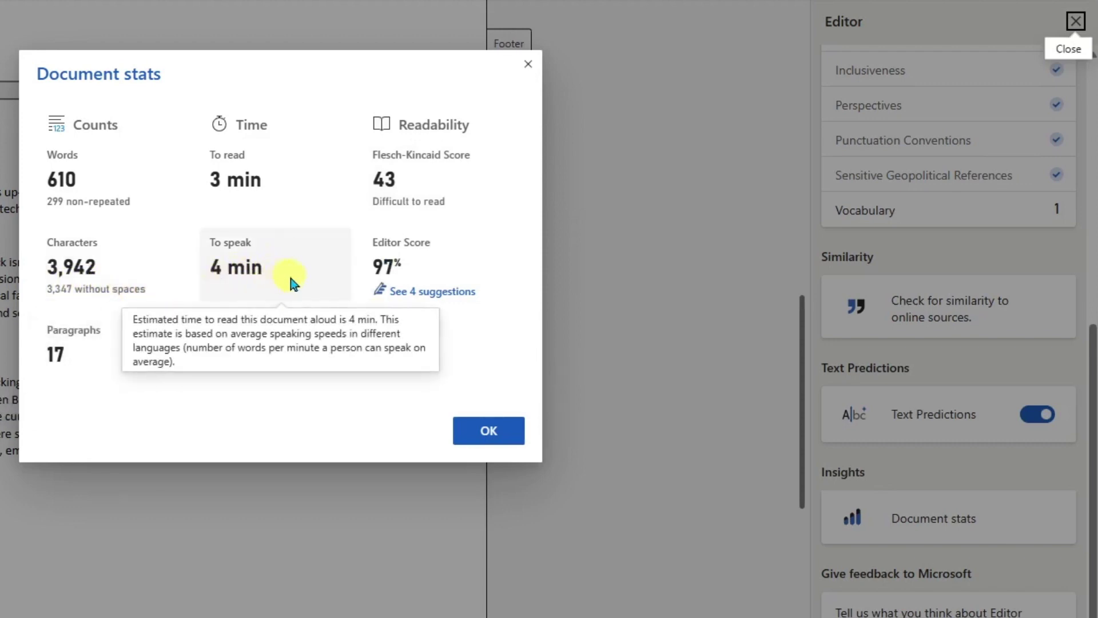
mouse_move(69, 352)
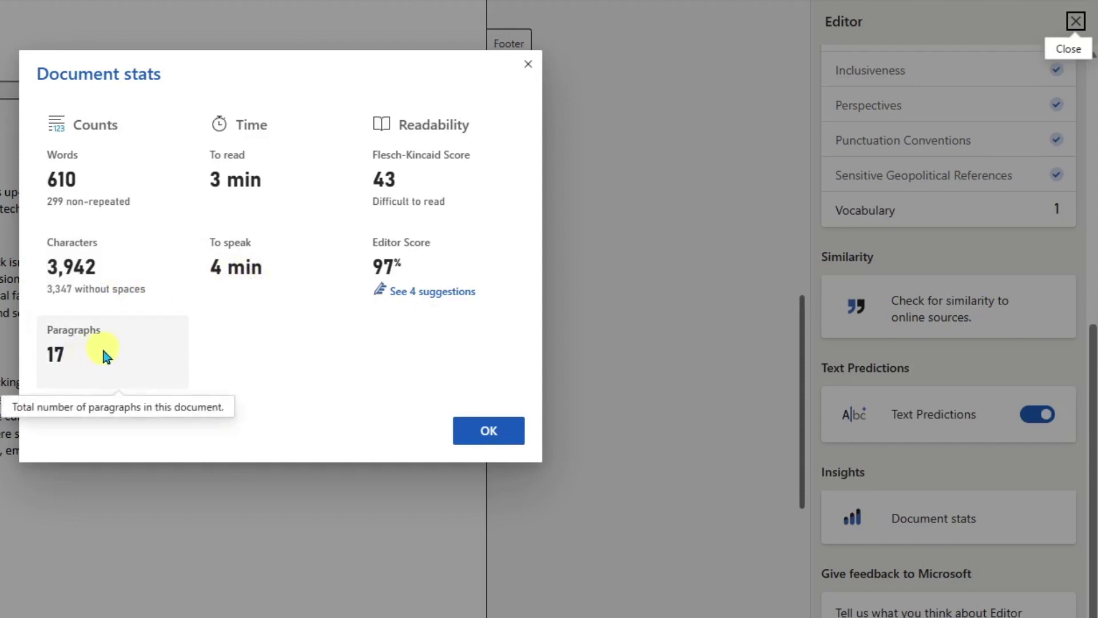
click(467, 431)
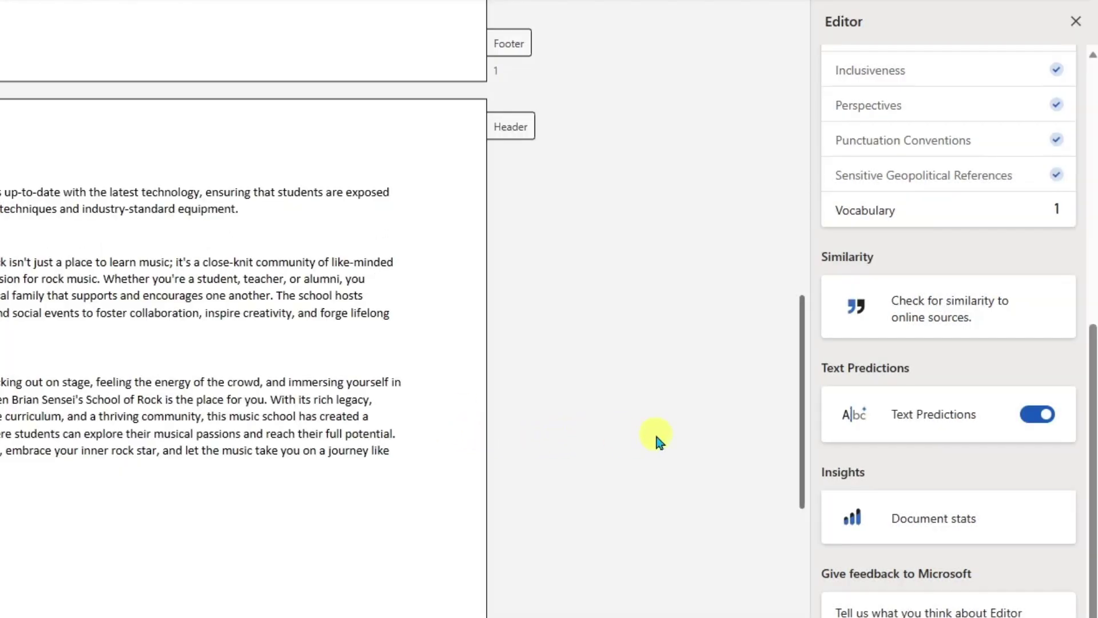
- Close the Editor pane, leaving a compact 97% score badge beside the wider document
drag(1091, 334, 1090, 75)
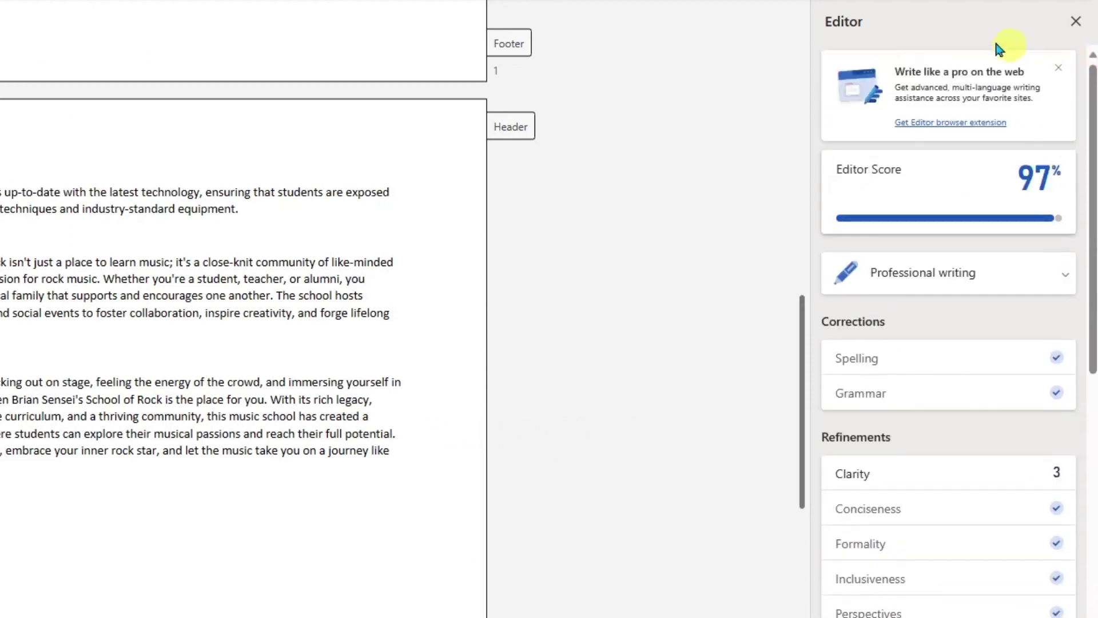
click(1076, 24)
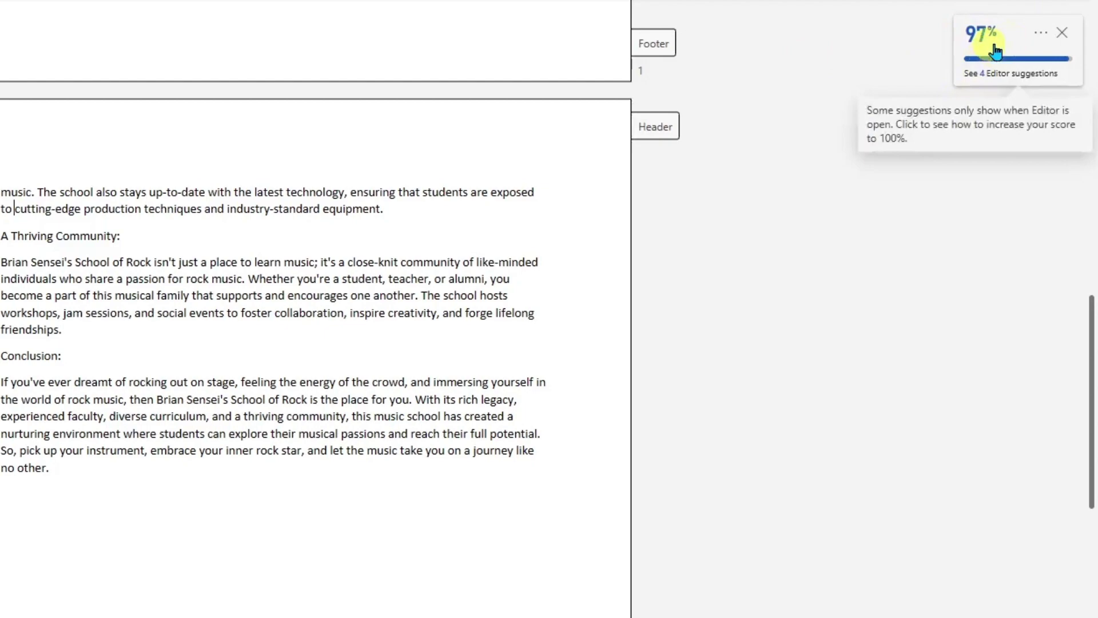
mouse_move(998, 51)
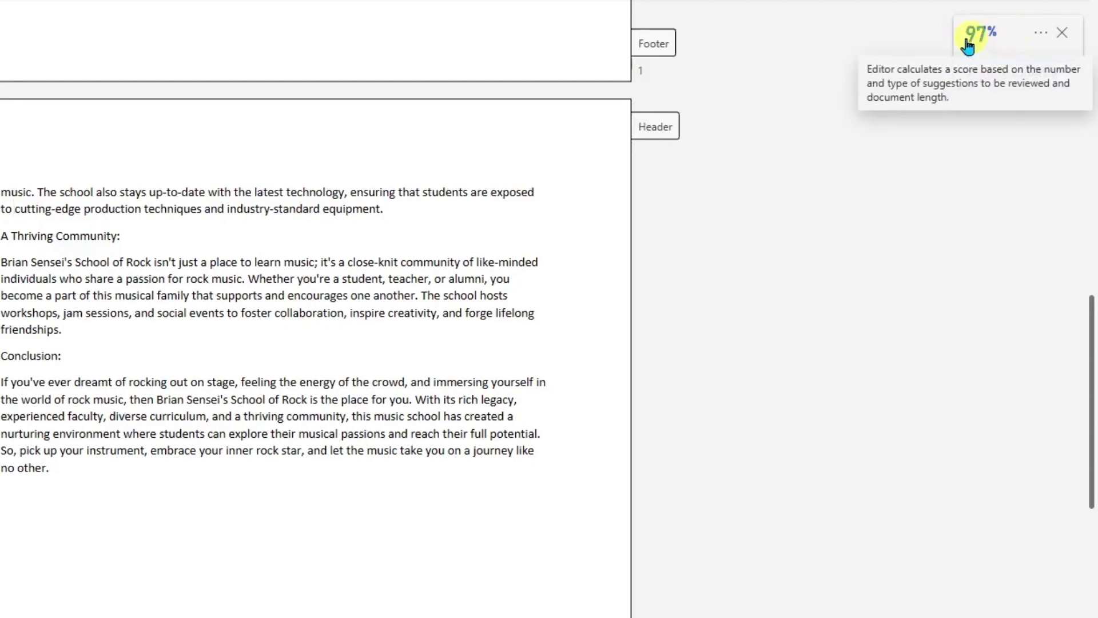